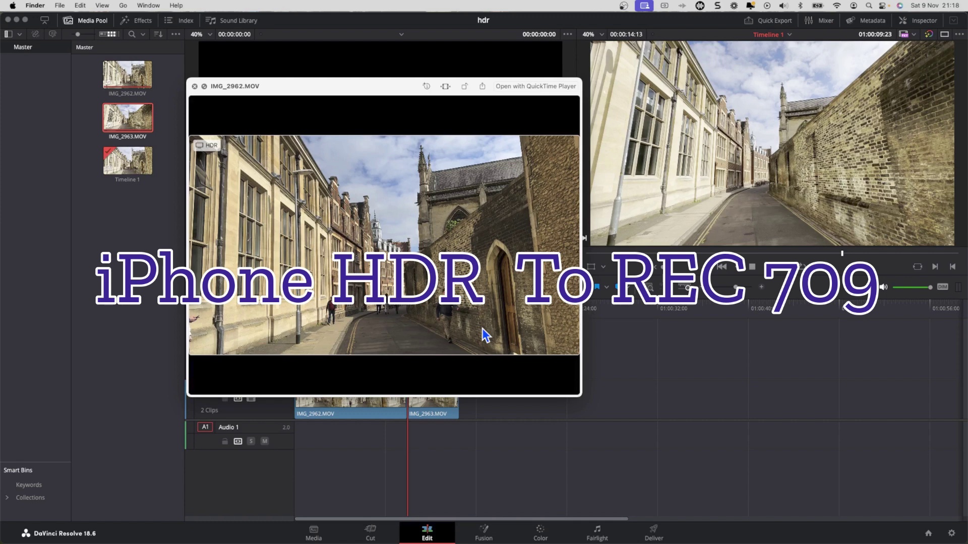
- Enlarge the IMG_2962.MOV HDR preview window and position it beside the Resolve viewer
mouse_move(487, 335)
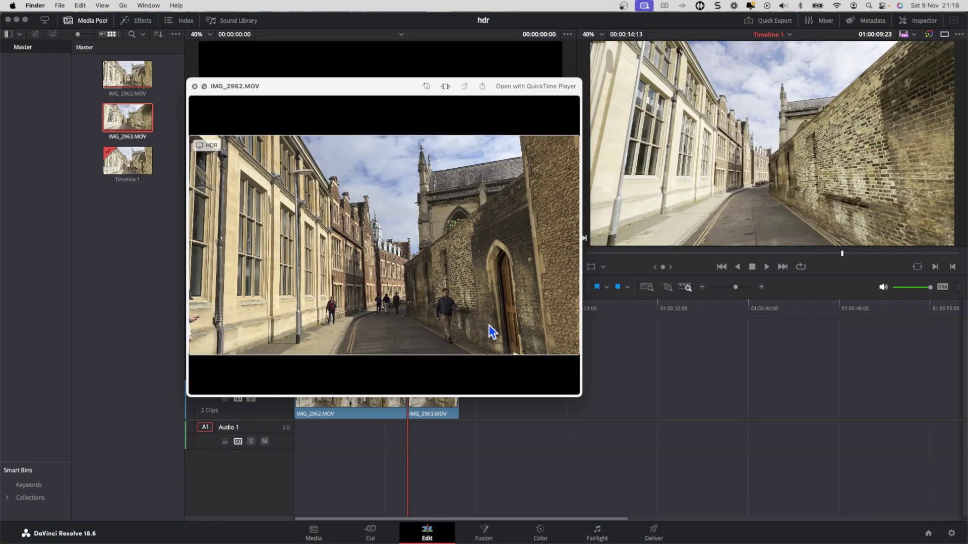
mouse_move(538, 352)
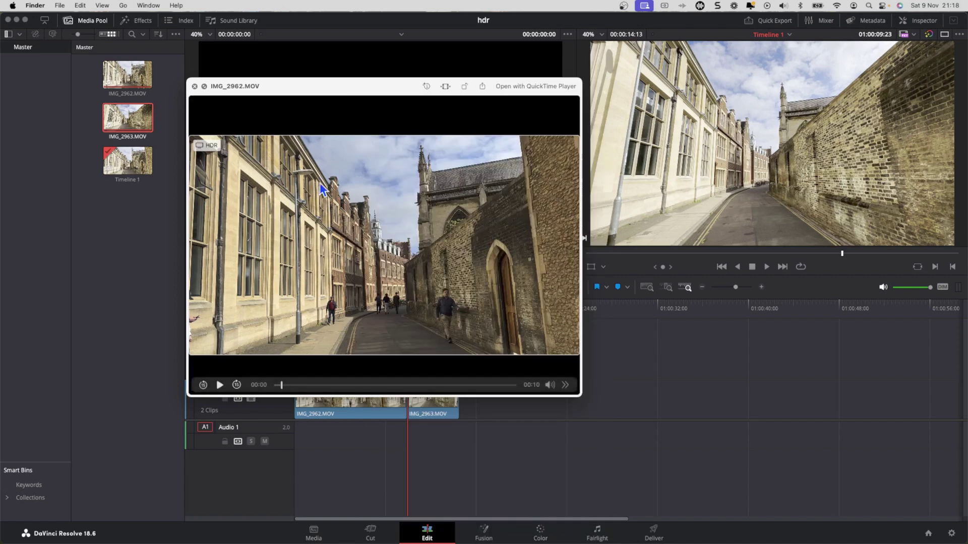
drag(576, 394, 650, 425)
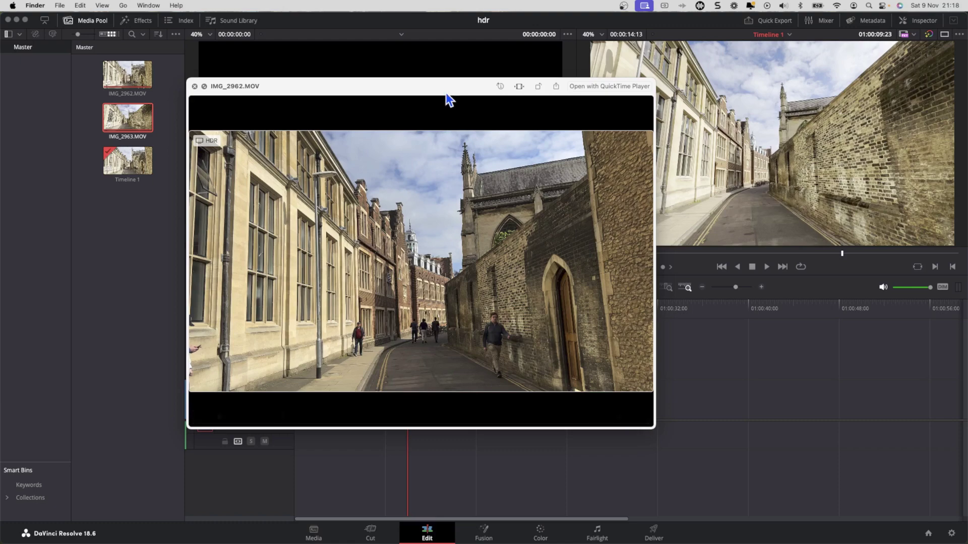
drag(448, 91, 323, 111)
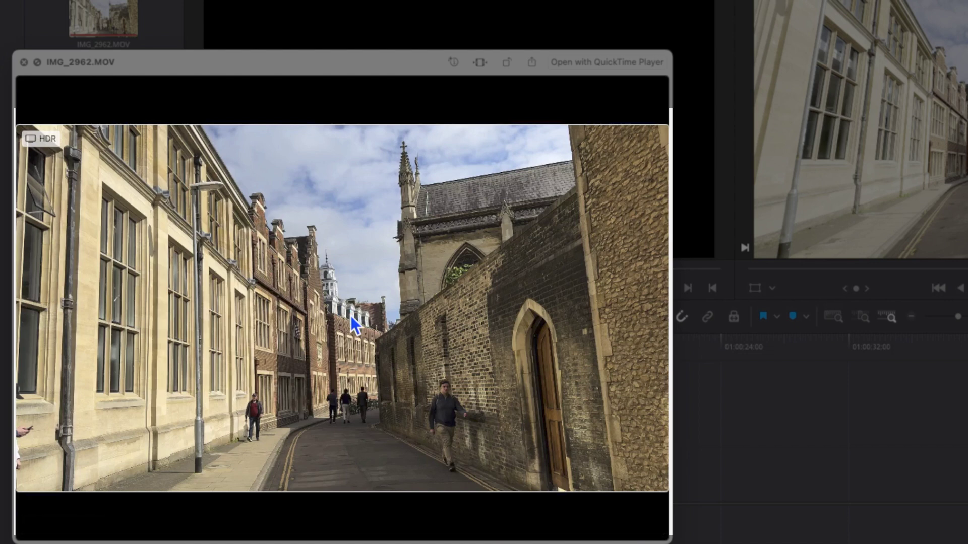
mouse_move(361, 367)
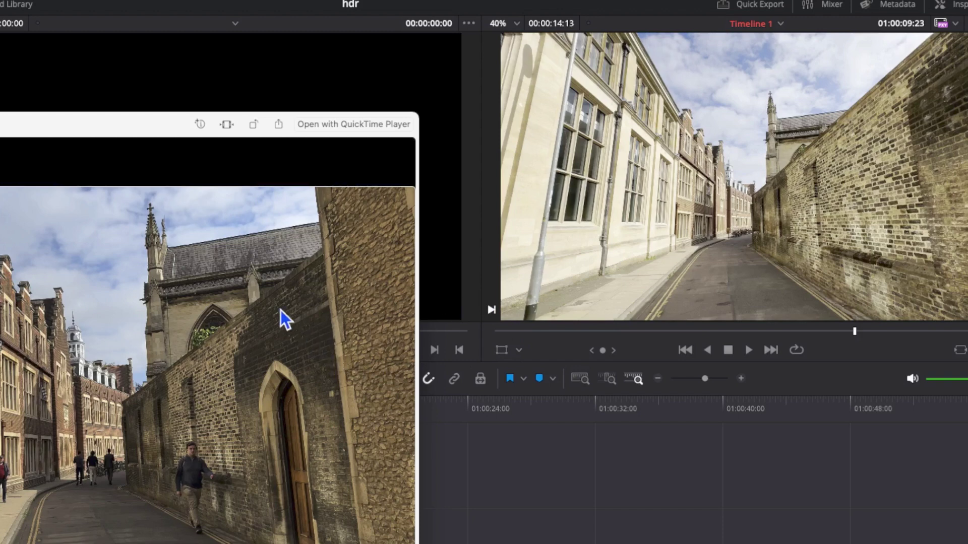
drag(98, 133, 106, 161)
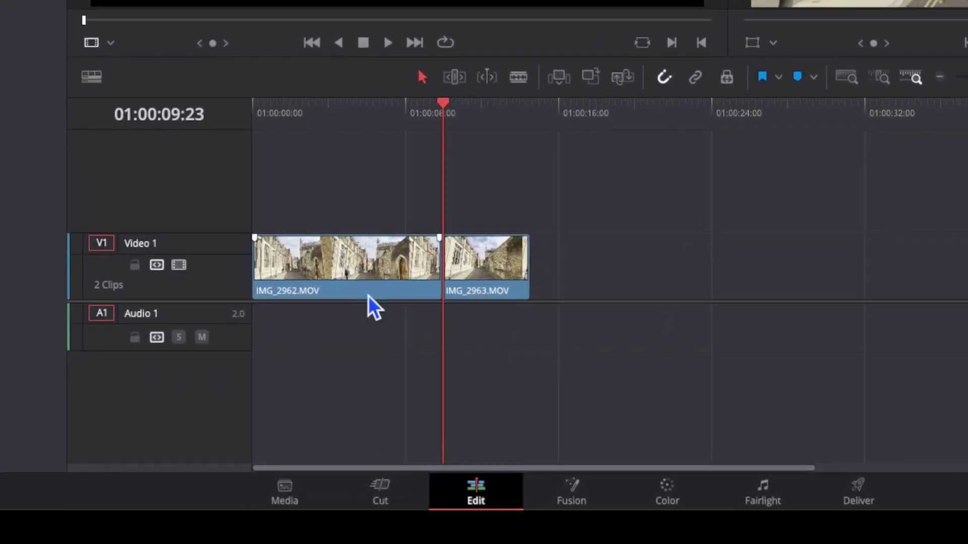
- In the Media page clip list, select IMG_2962 and IMG_2963 individually and together to inspect them
click(297, 501)
drag(258, 138, 356, 105)
click(356, 116)
click(361, 104)
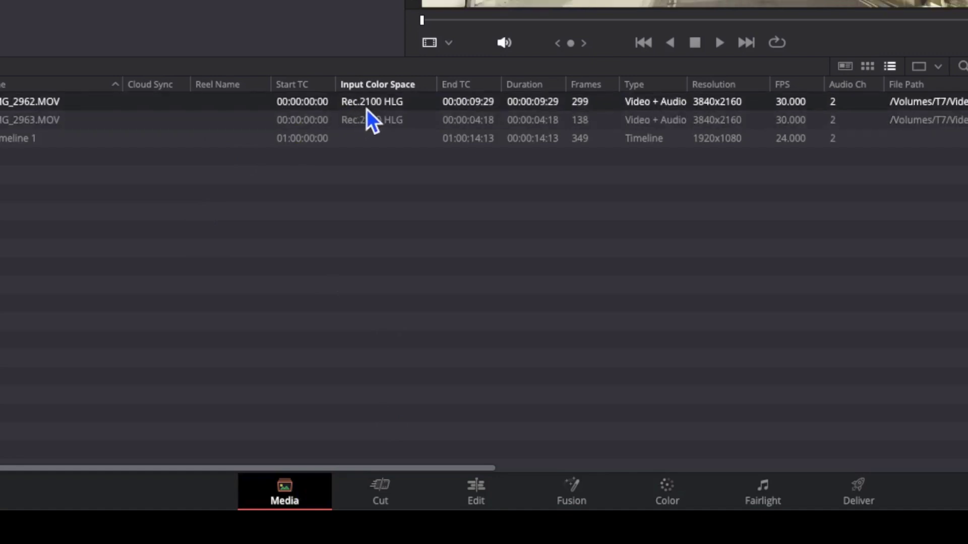
shift+click(399, 116)
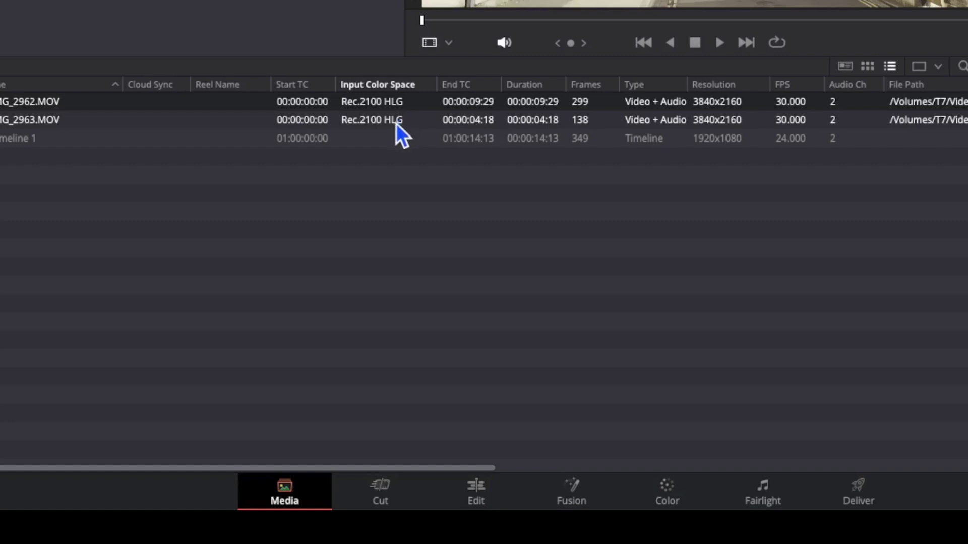
click(396, 123)
shift+click(400, 109)
click(403, 105)
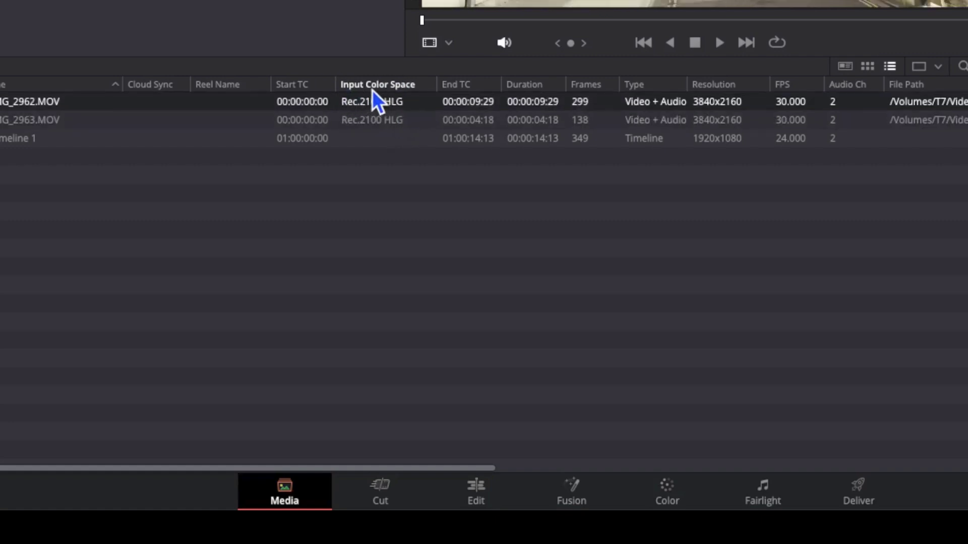
- Verify the Input Color Space column shows Rec.2100 HLG for both clips, then move to the Color page
right_click(389, 87)
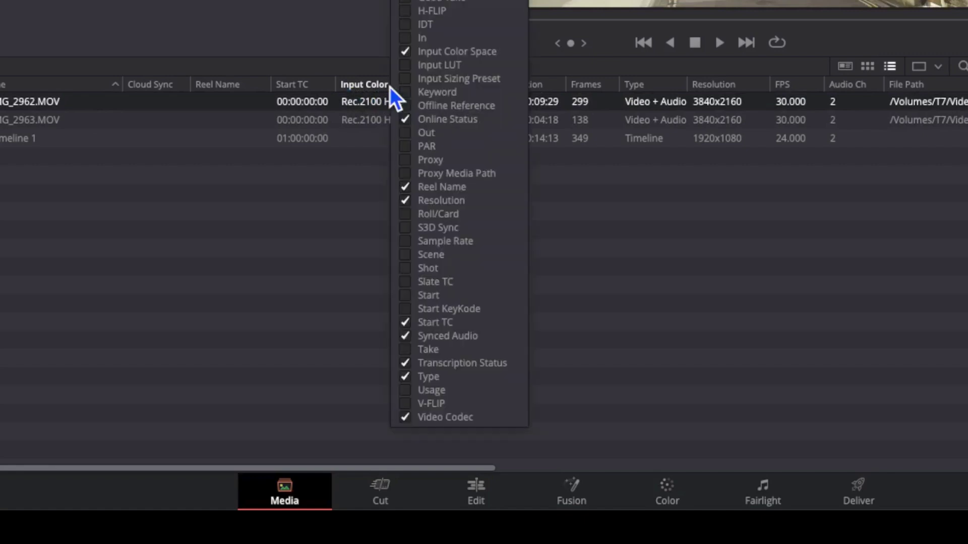
click(407, 58)
click(408, 55)
click(364, 144)
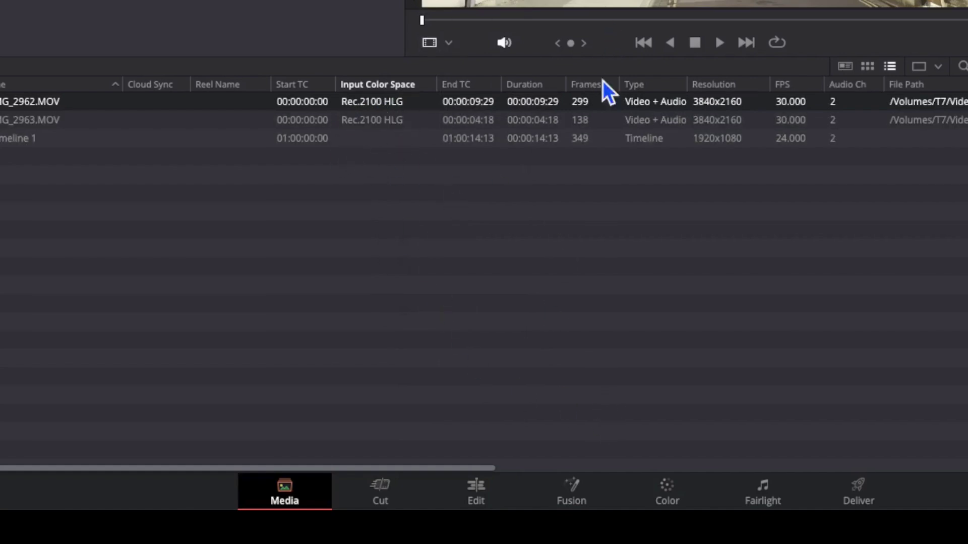
click(664, 486)
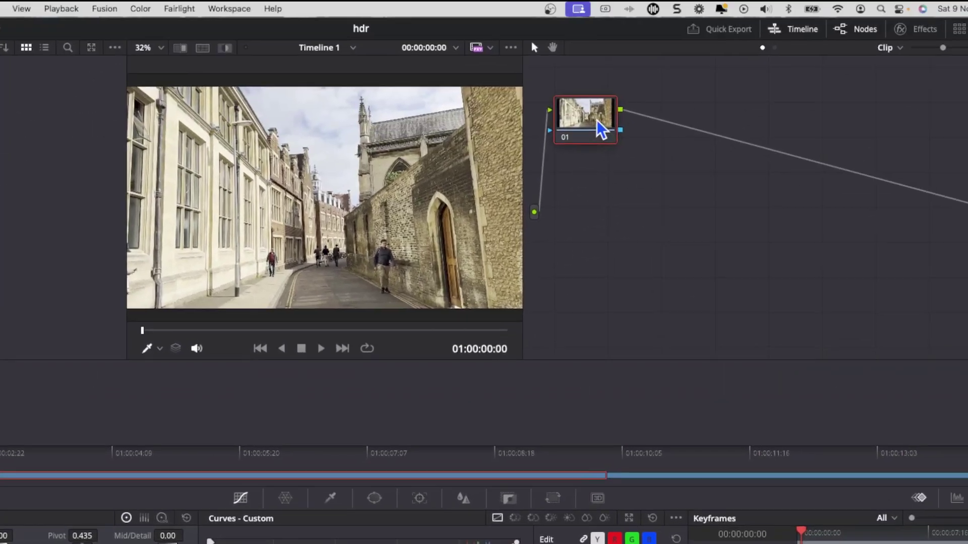
- Add serial node 02 right after node 01 in the clip's node graph
right_click(594, 125)
mouse_move(582, 222)
click(673, 222)
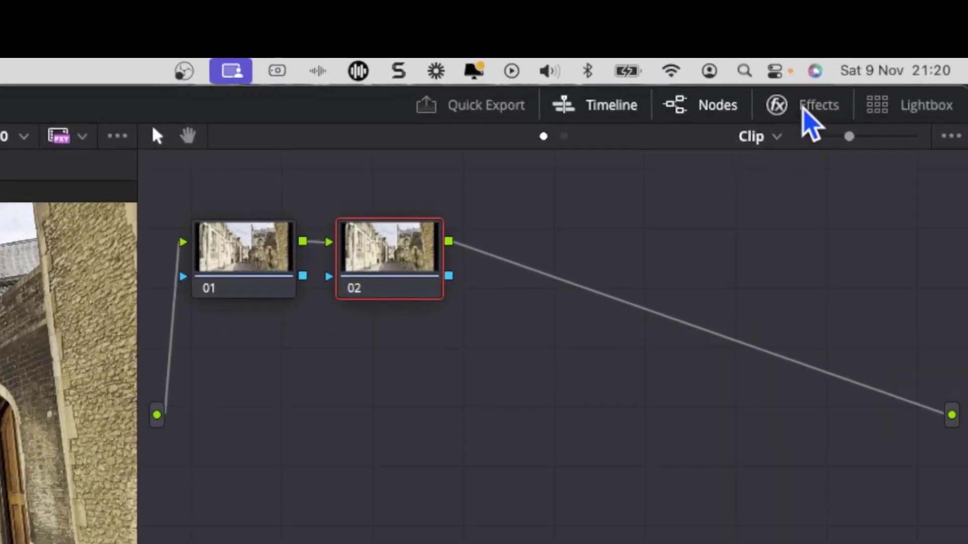
- Drag the Resolve FX Color Space Transform effect from the Effects library onto node 02
click(807, 107)
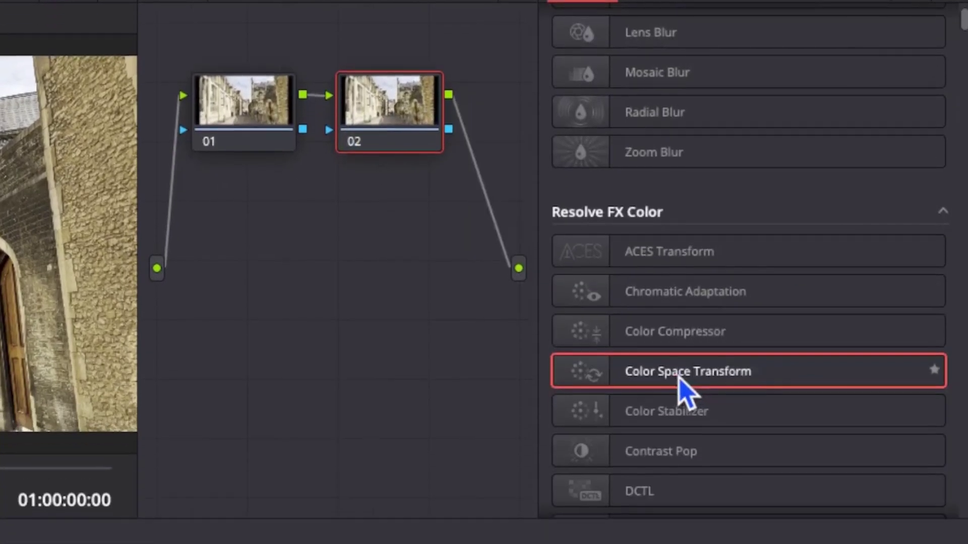
scroll(676, 297, up, 2)
scroll(676, 381, down, 2)
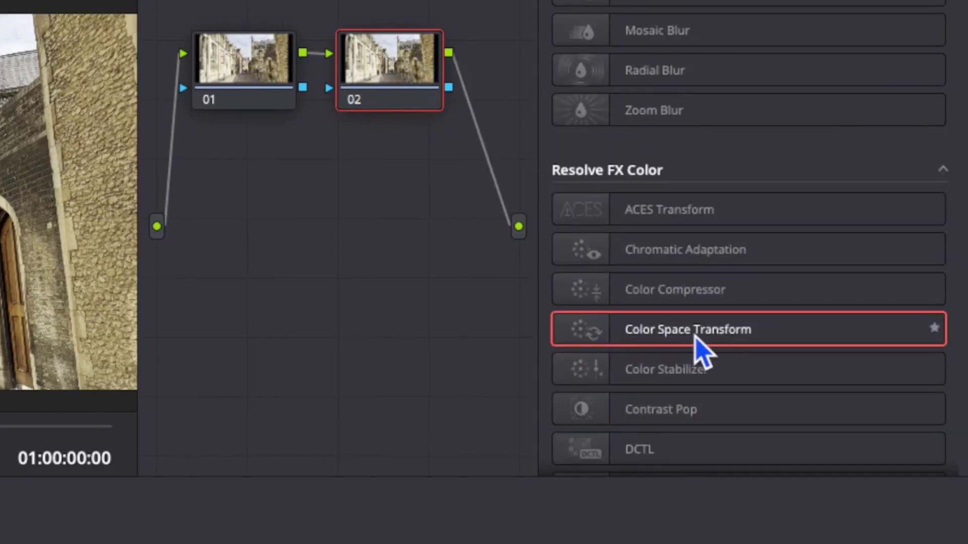
drag(673, 343, 194, 76)
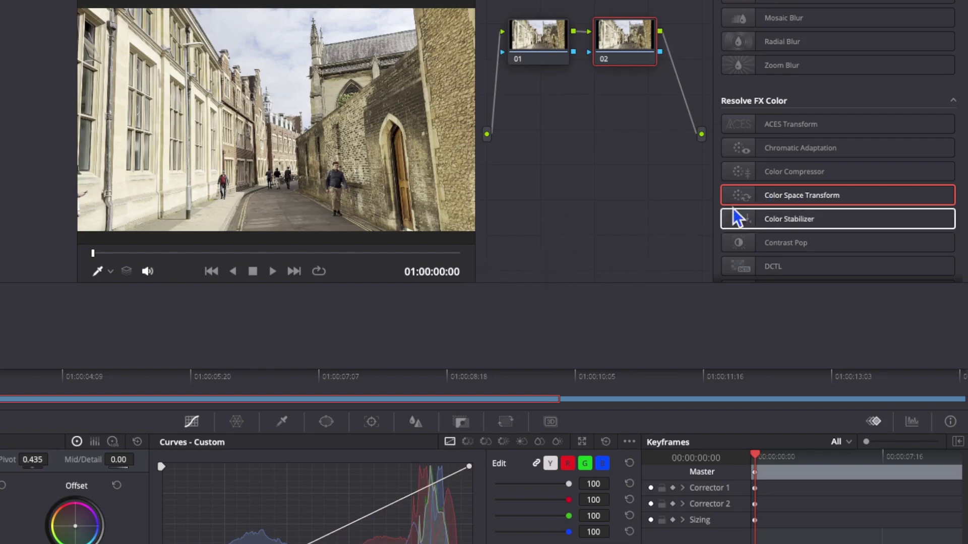
drag(788, 196, 625, 58)
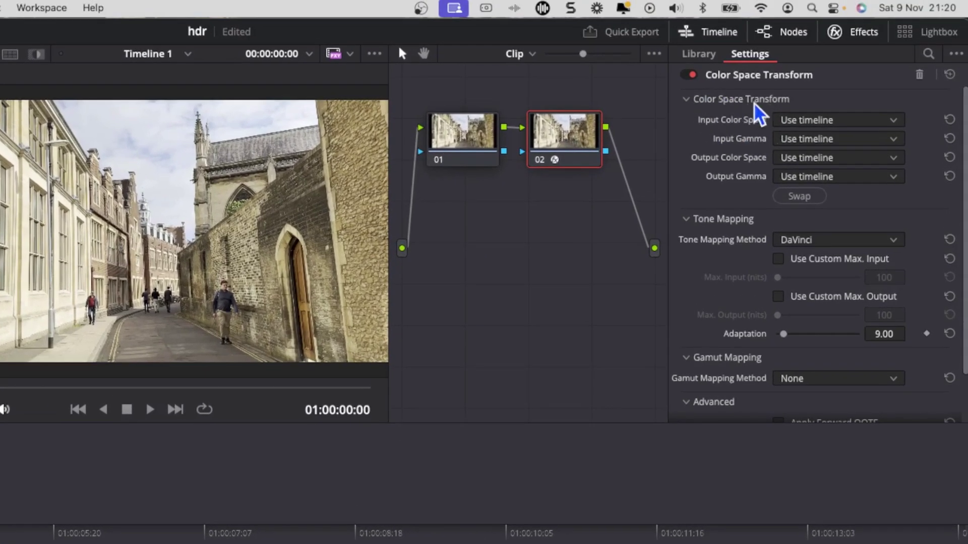
- Set the Color Space Transform input colour space to Rec.2100
click(817, 121)
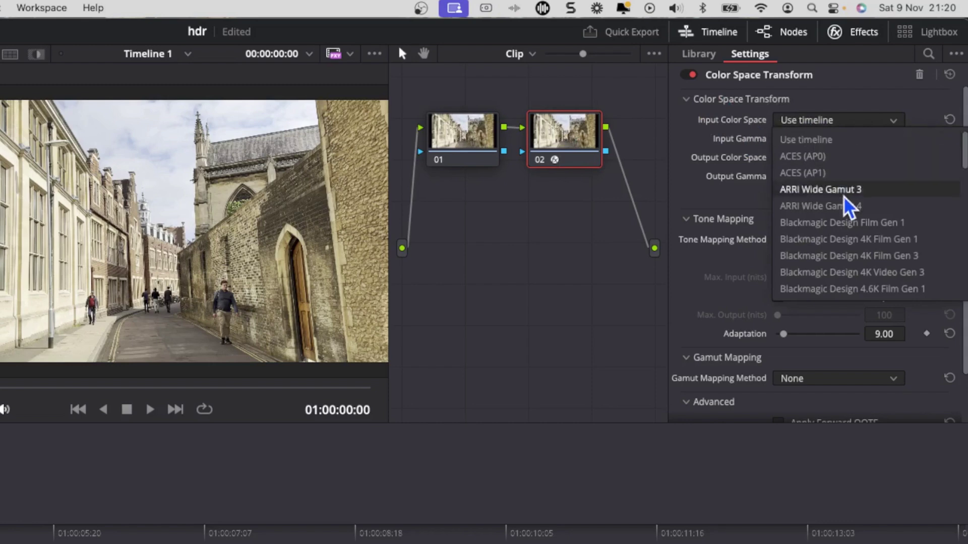
scroll(847, 208, down, 5)
scroll(847, 202, down, 10)
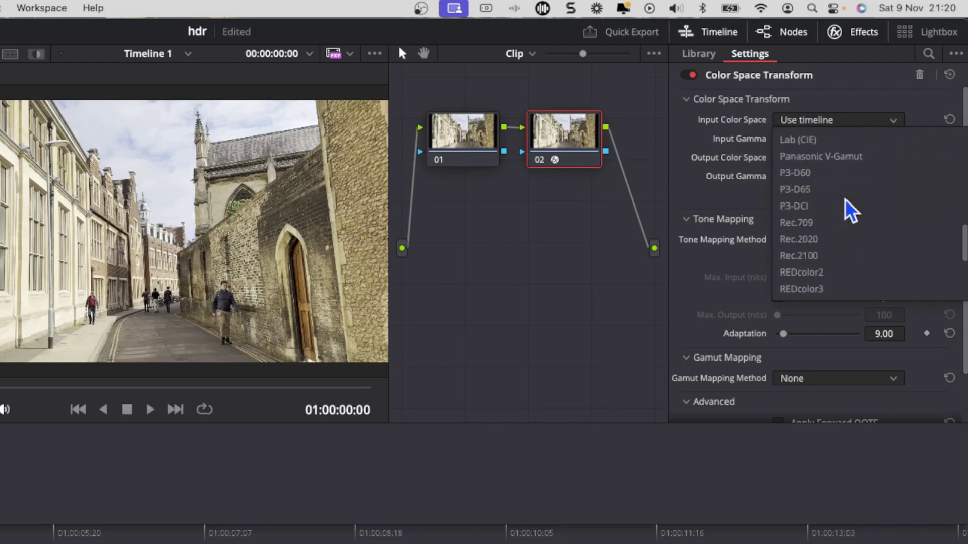
click(817, 258)
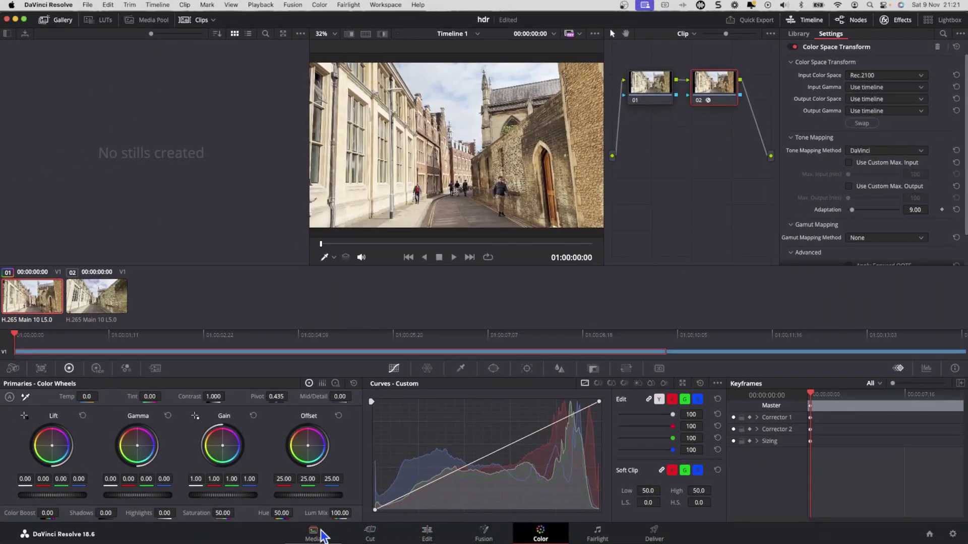
click(321, 531)
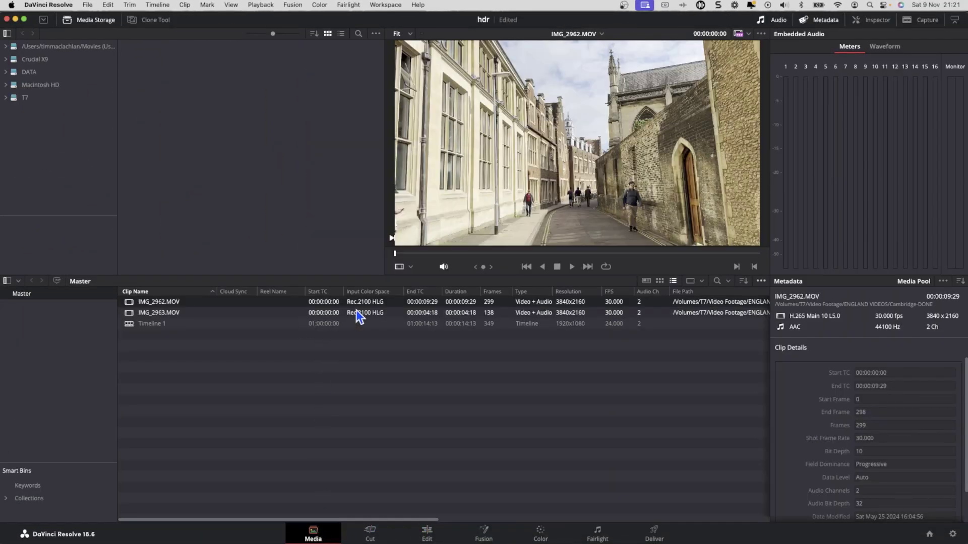
click(540, 535)
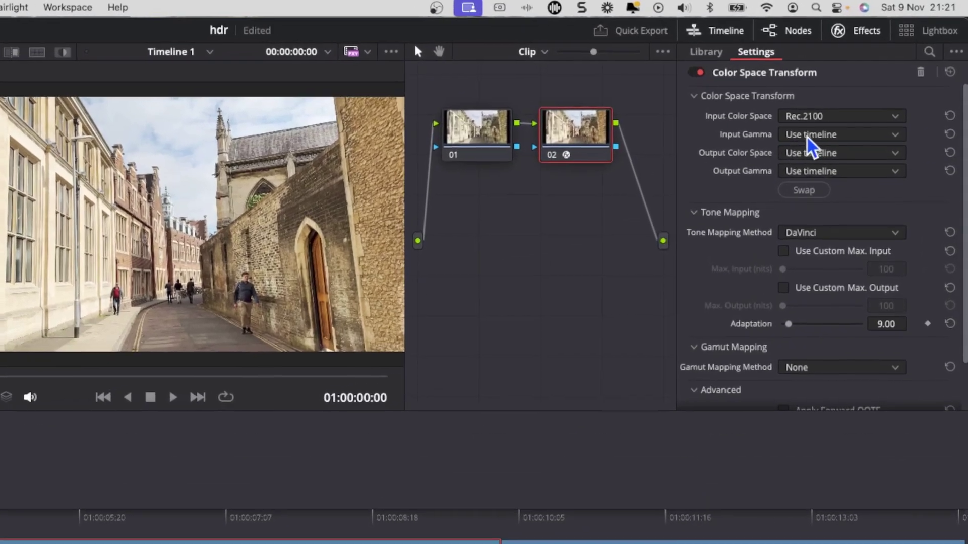
- Set the Color Space Transform input gamma to Gamma 2.4
click(807, 135)
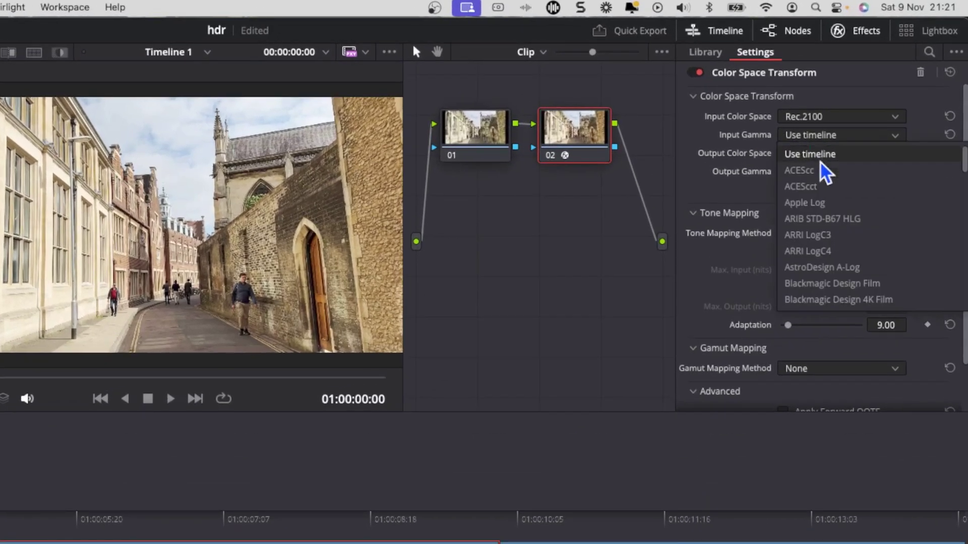
scroll(861, 244, down, 10)
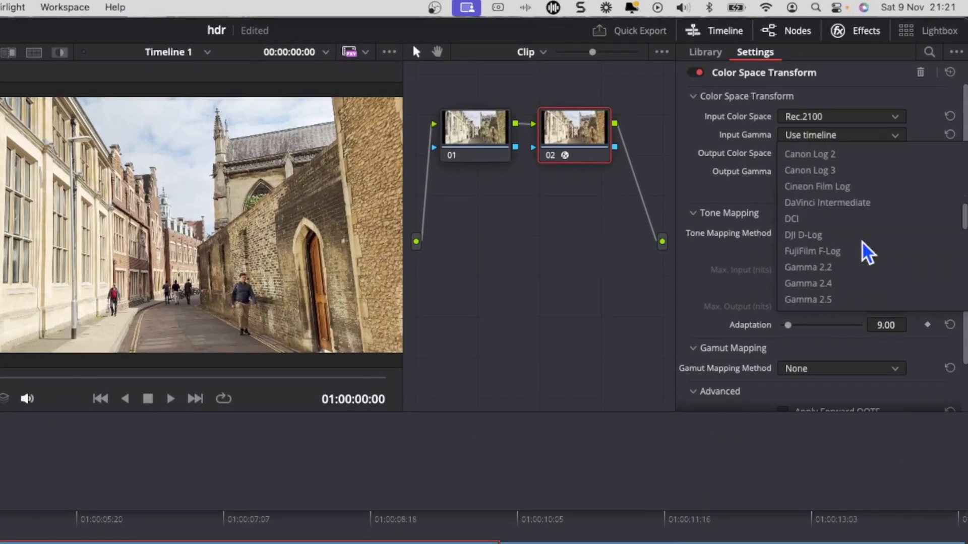
scroll(861, 241, down, 3)
scroll(861, 241, up, 2)
click(836, 234)
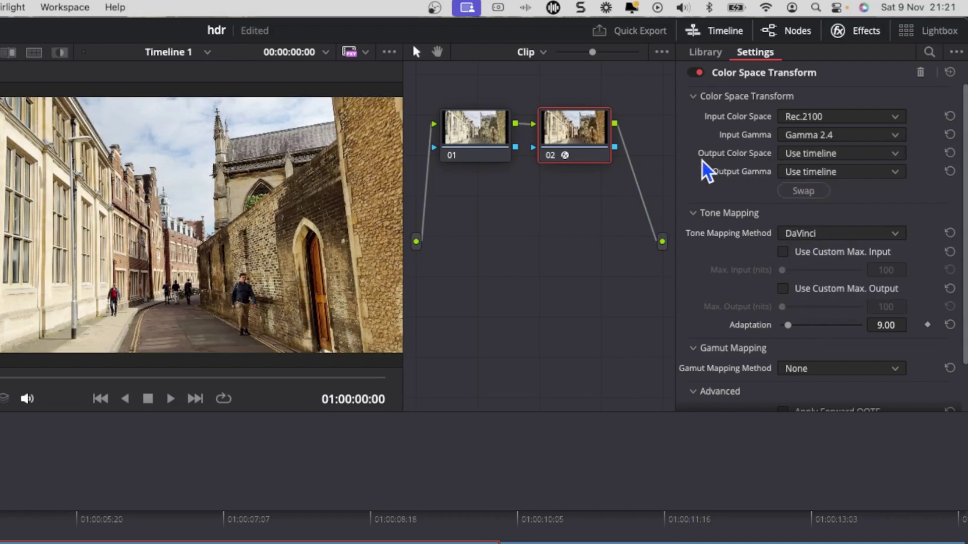
- Set the output colour space to Rec.709 and review the output gamma options
click(812, 154)
scroll(832, 240, down, 10)
scroll(833, 240, down, 3)
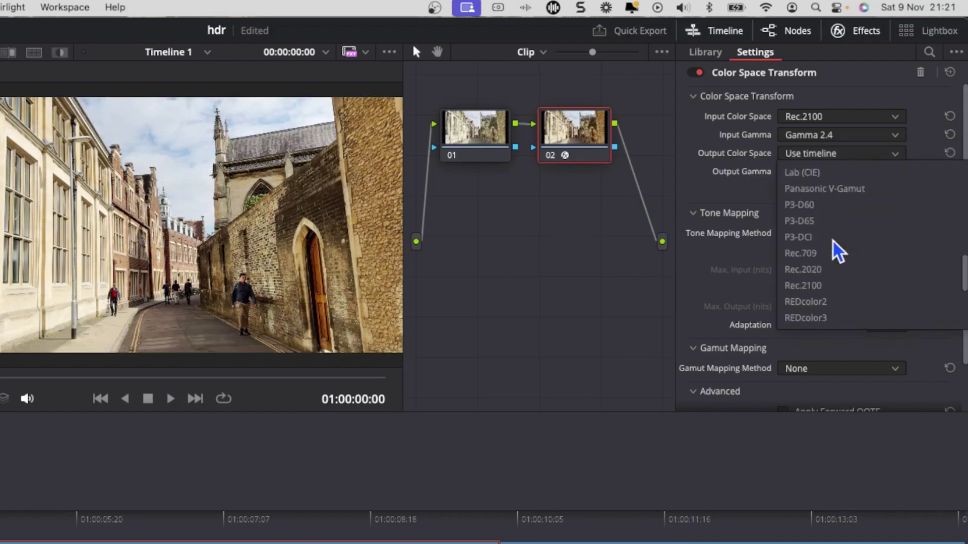
click(823, 250)
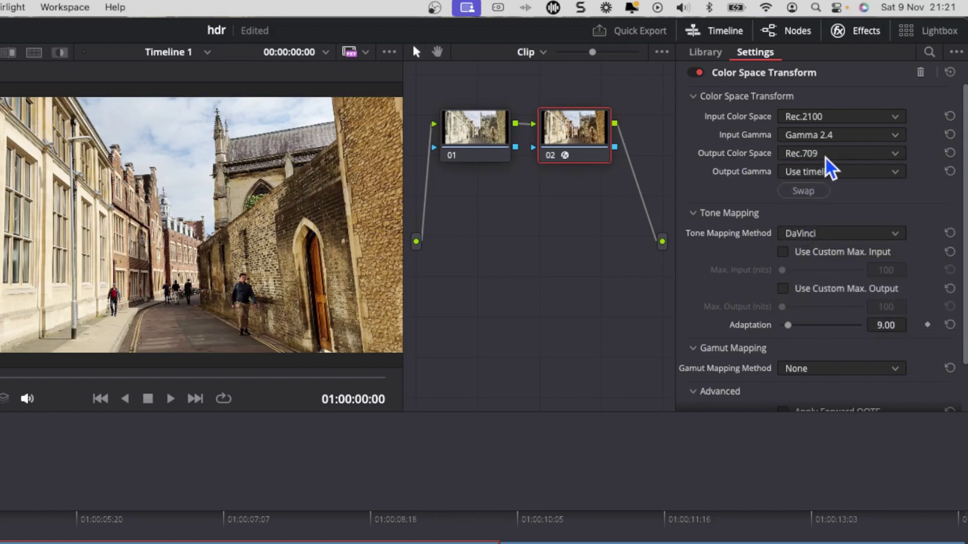
click(813, 174)
scroll(833, 249, down, 8)
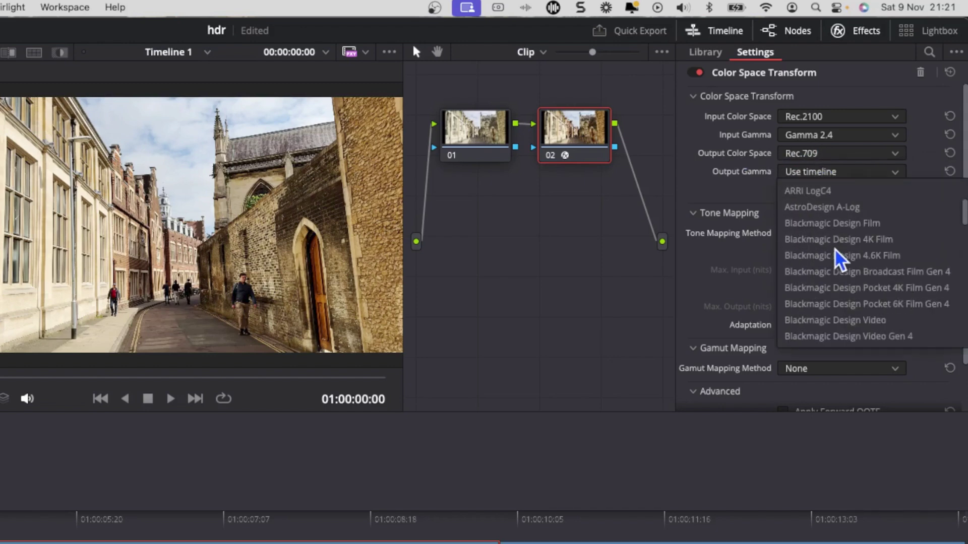
scroll(832, 250, down, 4)
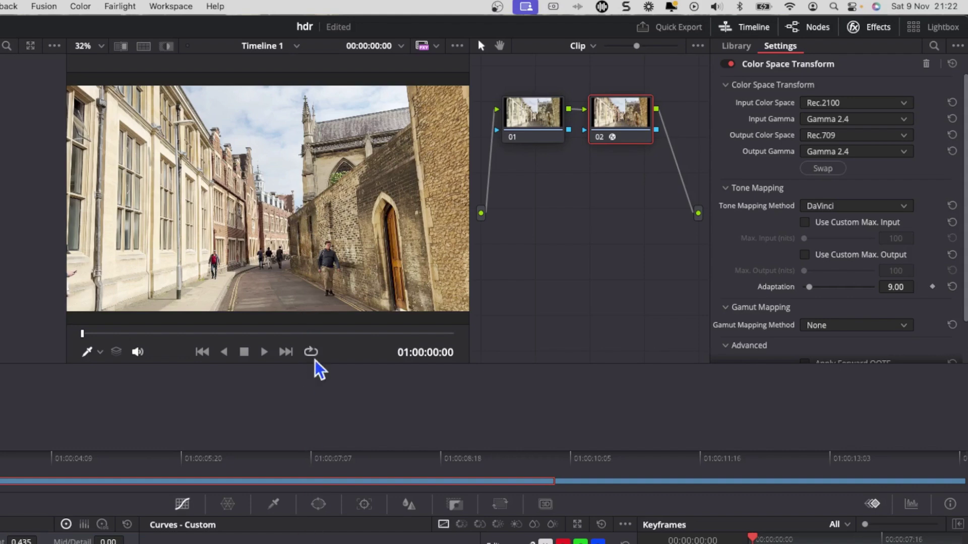
- Close the Effects panel and add serial node 03 after node 02
click(881, 28)
right_click(640, 136)
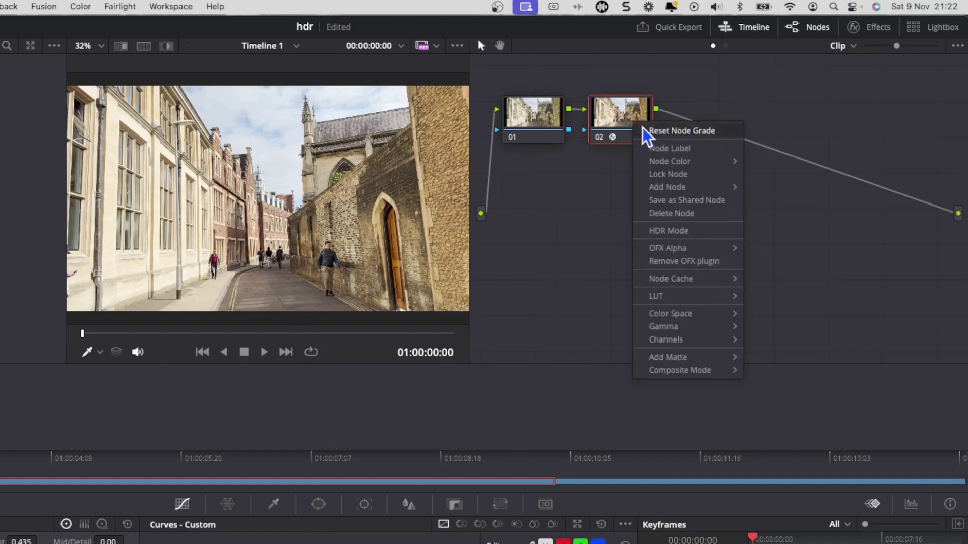
mouse_move(703, 191)
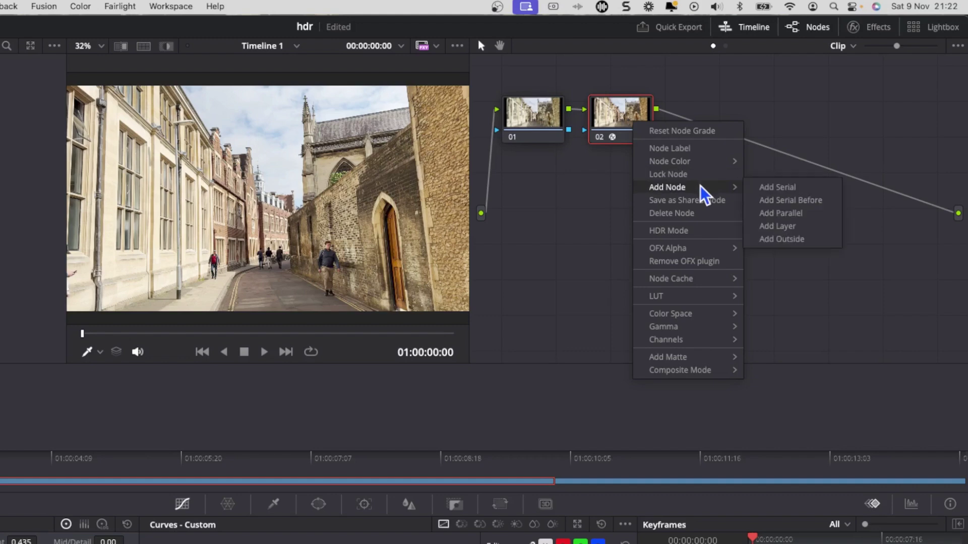
click(761, 188)
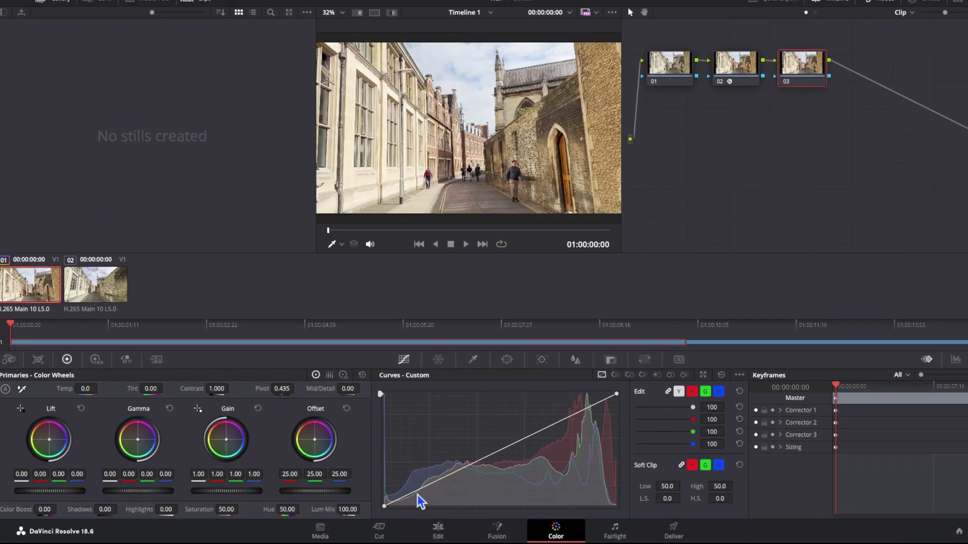
- Pull the custom curve's black point inward, add two midtone points, and lift the lower one slightly
drag(384, 506, 425, 506)
click(477, 475)
click(522, 450)
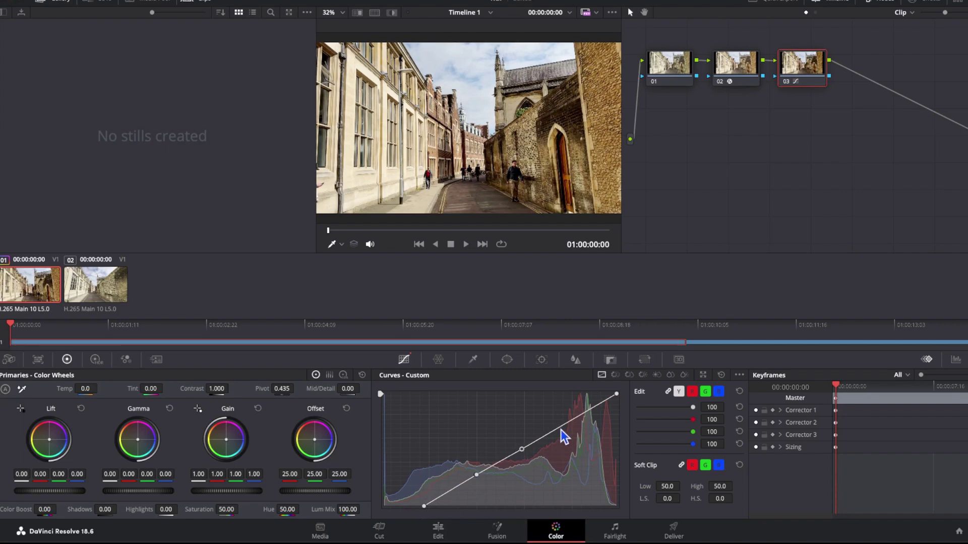
drag(476, 475, 524, 449)
- Lower the curve's upper midtone point, comparing the grade against the original IMG_2962.MOV preview
click(286, 524)
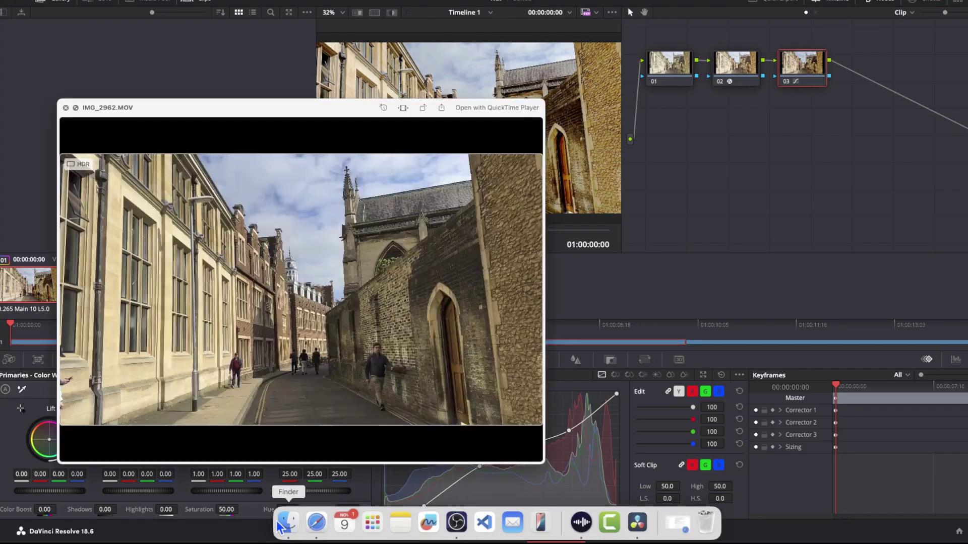
drag(340, 114, 286, 201)
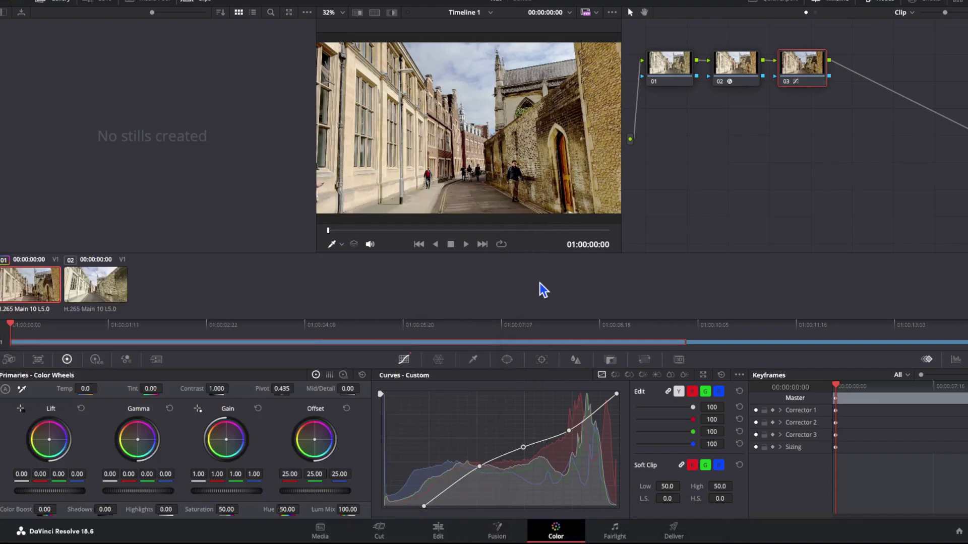
click(542, 288)
drag(522, 449, 487, 470)
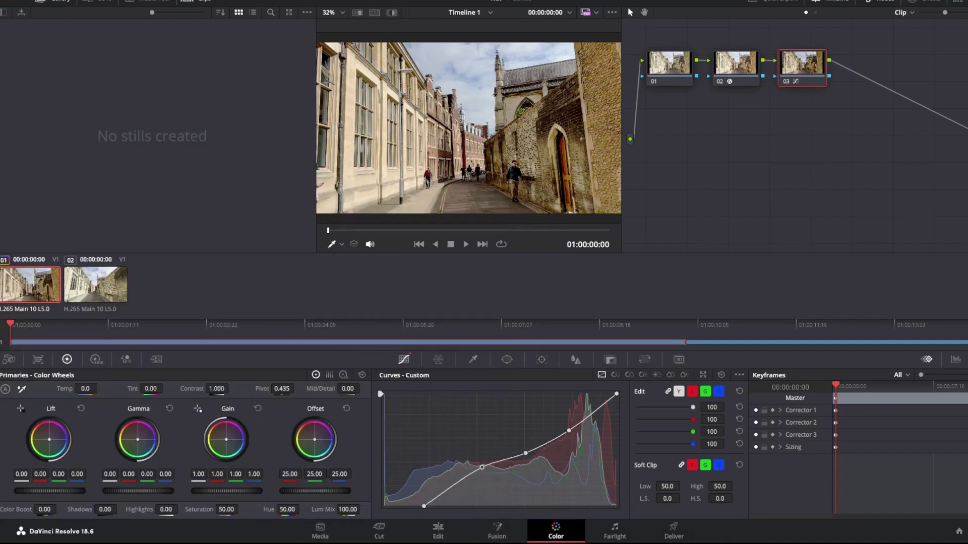
click(287, 522)
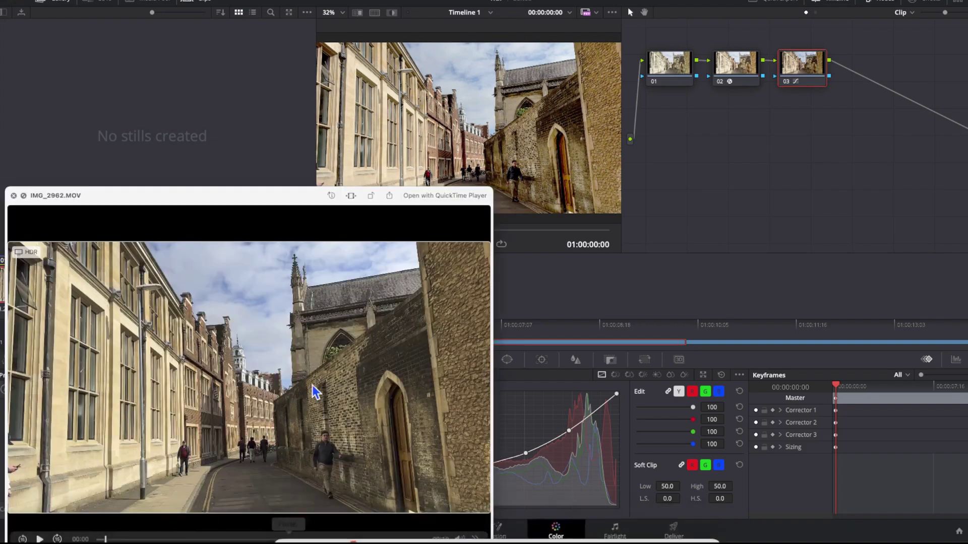
drag(279, 210, 372, 197)
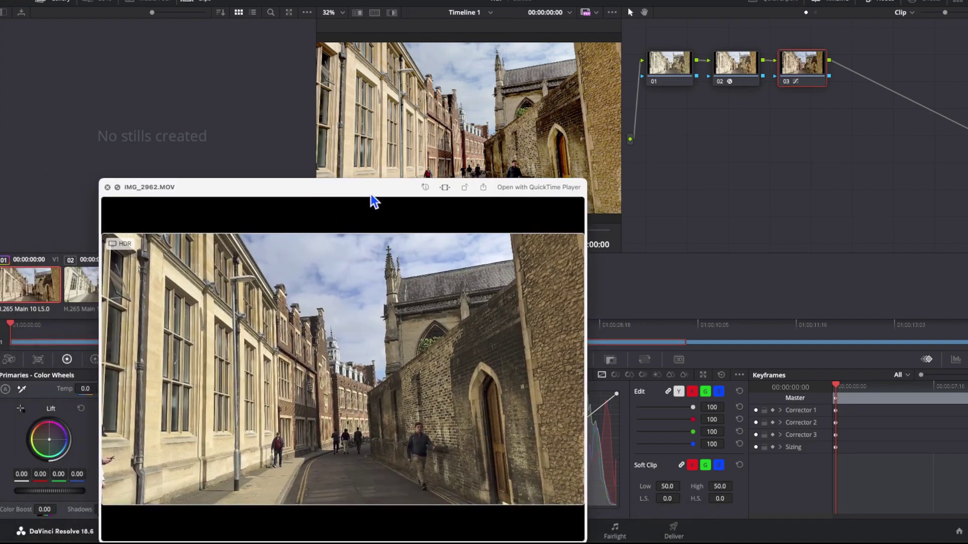
click(694, 216)
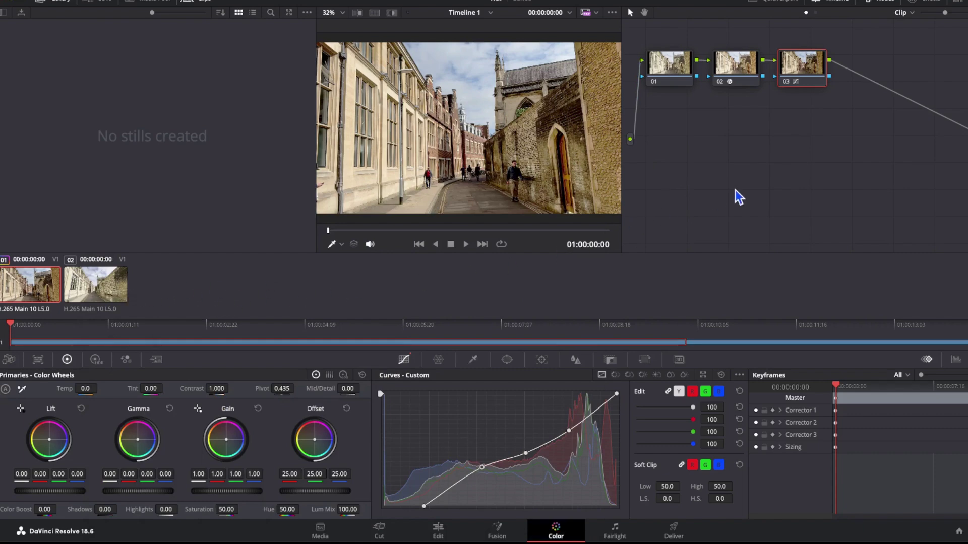
- Copy nodes 01–03 onto IMG_2963.MOV and ease its curve black point slightly left
drag(874, 40, 680, 100)
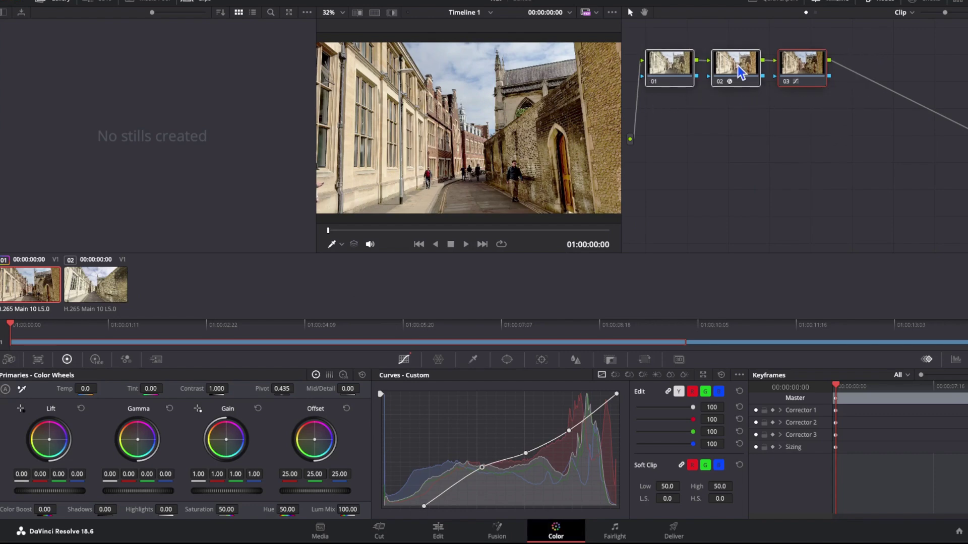
key(super+c)
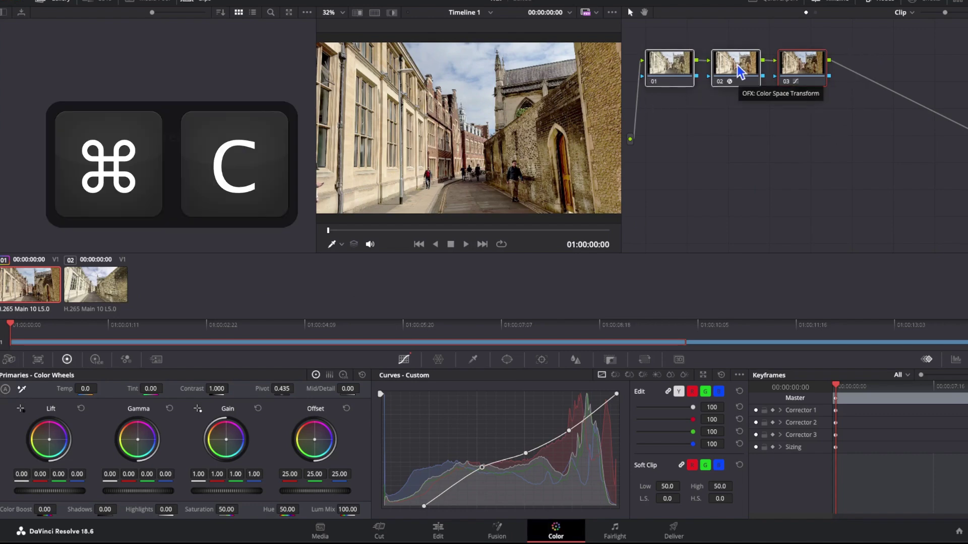
click(118, 297)
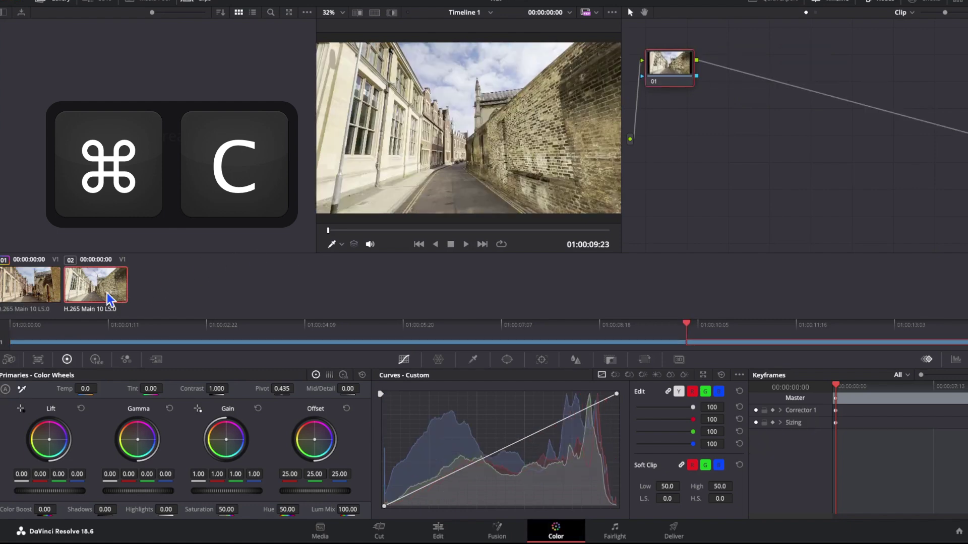
key(super+v)
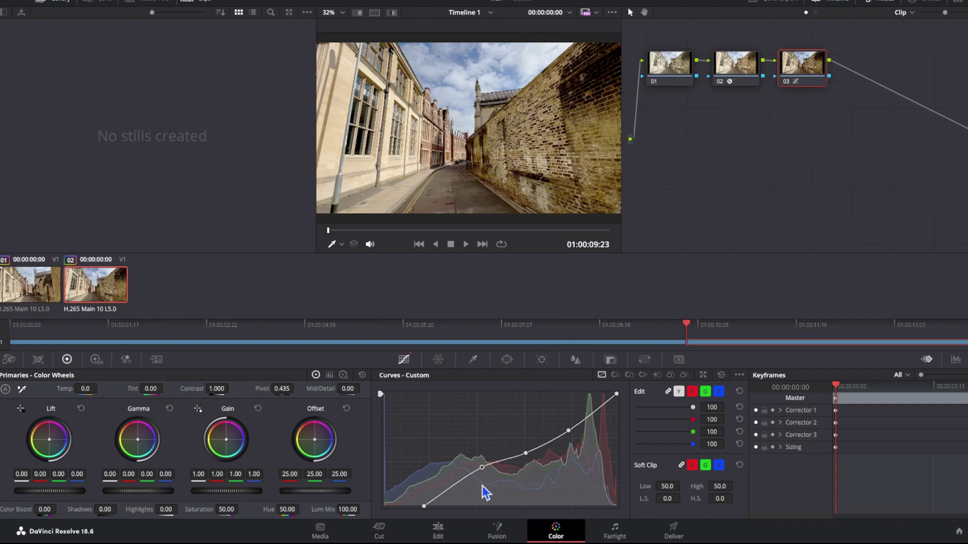
drag(424, 506, 422, 507)
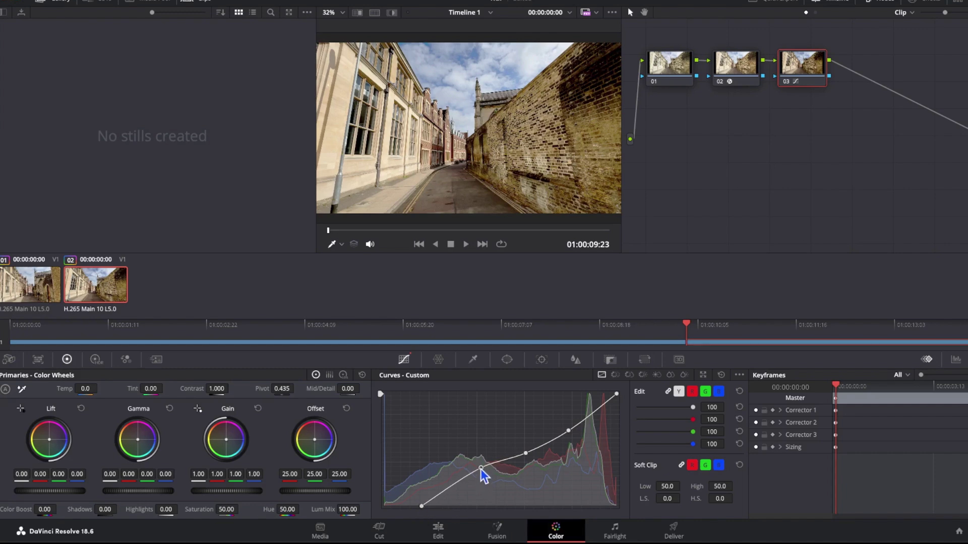